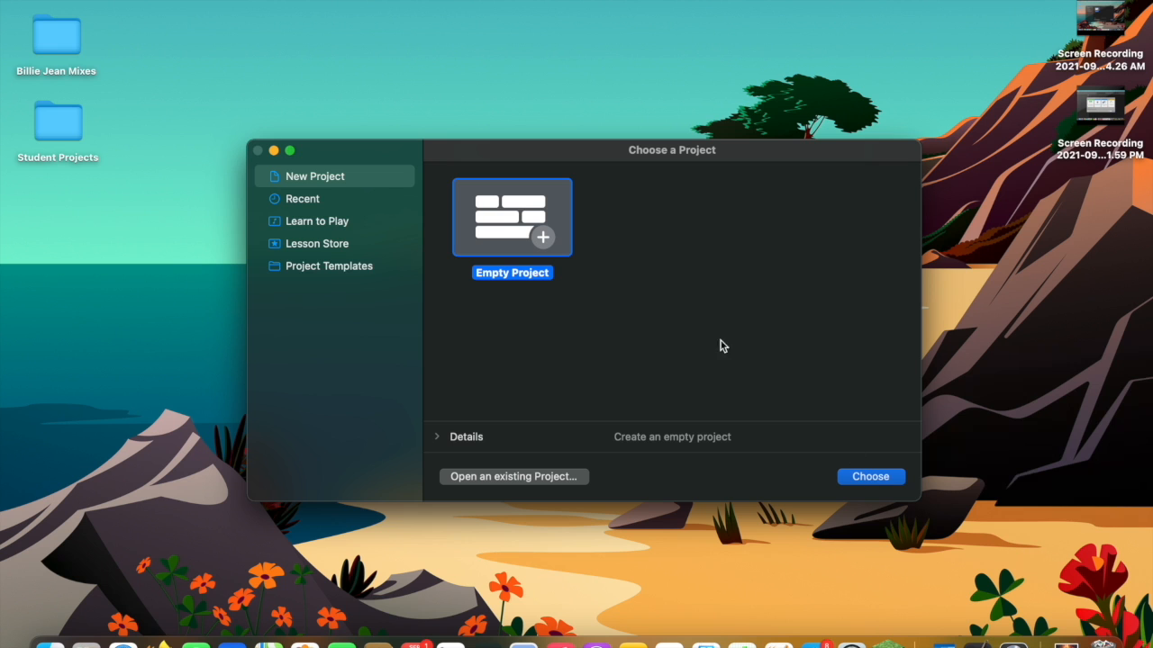
Step: Create an empty project with a software instrument track
click(871, 477)
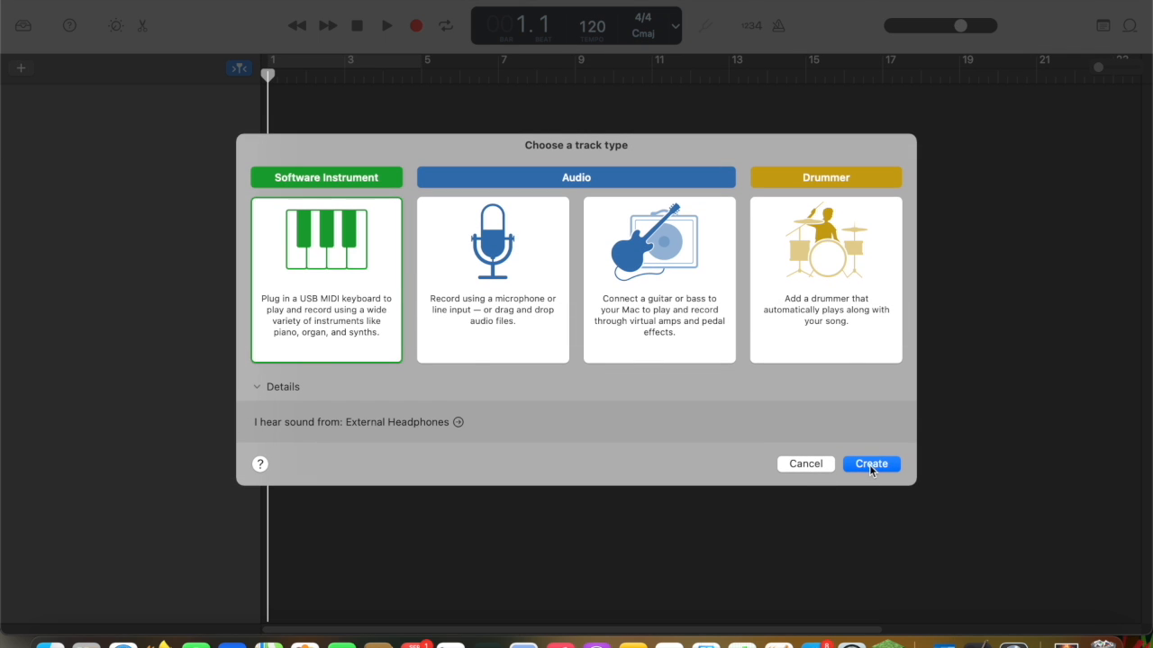
click(870, 464)
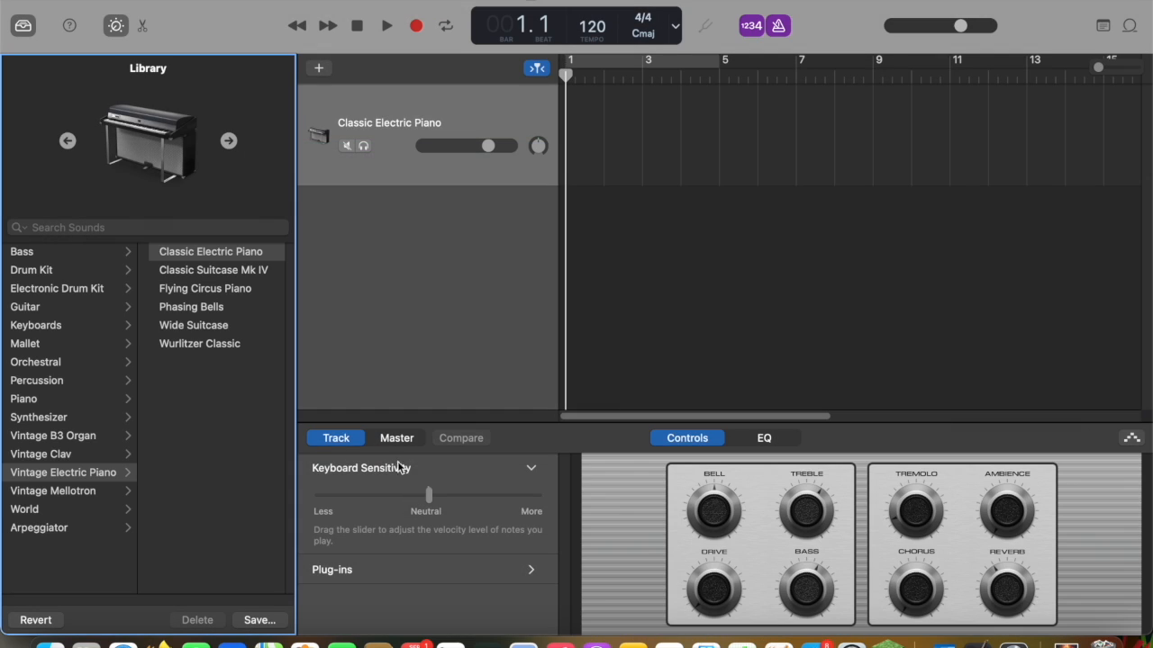
Step: Open the loop browser and filter the loops by the Elec Piano instrument
click(1131, 26)
scroll(1027, 289, down, 10)
scroll(1029, 291, down, 5)
click(890, 106)
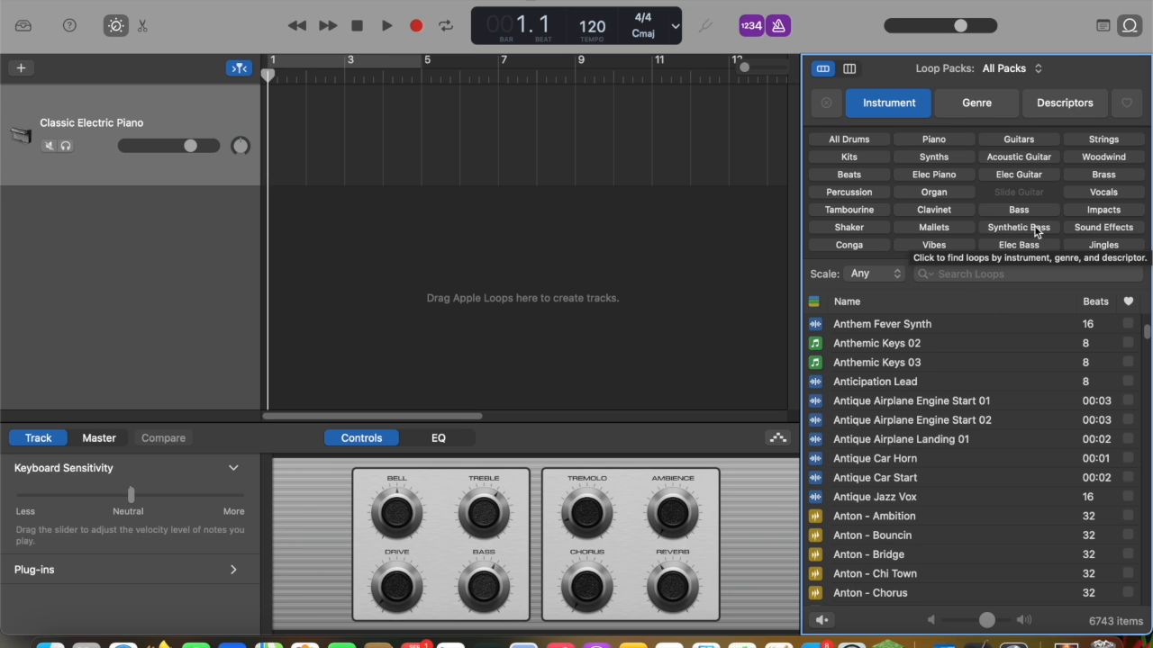
click(937, 175)
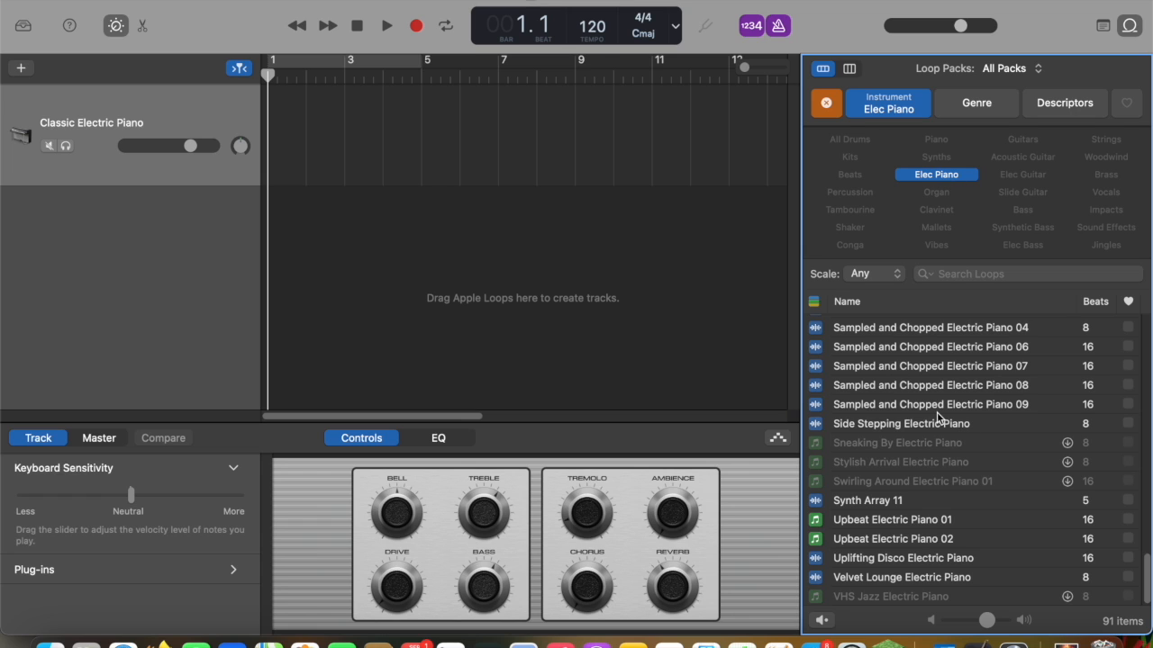
Step: Place the Upbeat Electric Piano 01 loop at bar 1 of the Classic Electric Piano track and repeat it up to bar 13
click(884, 525)
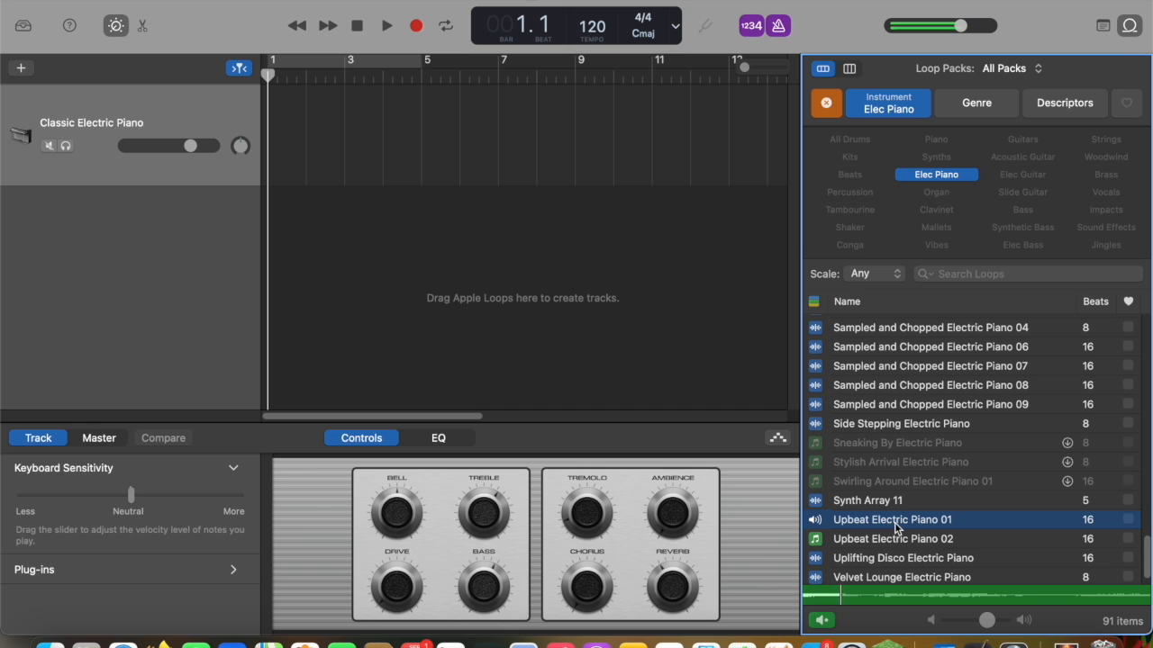
drag(908, 532, 274, 153)
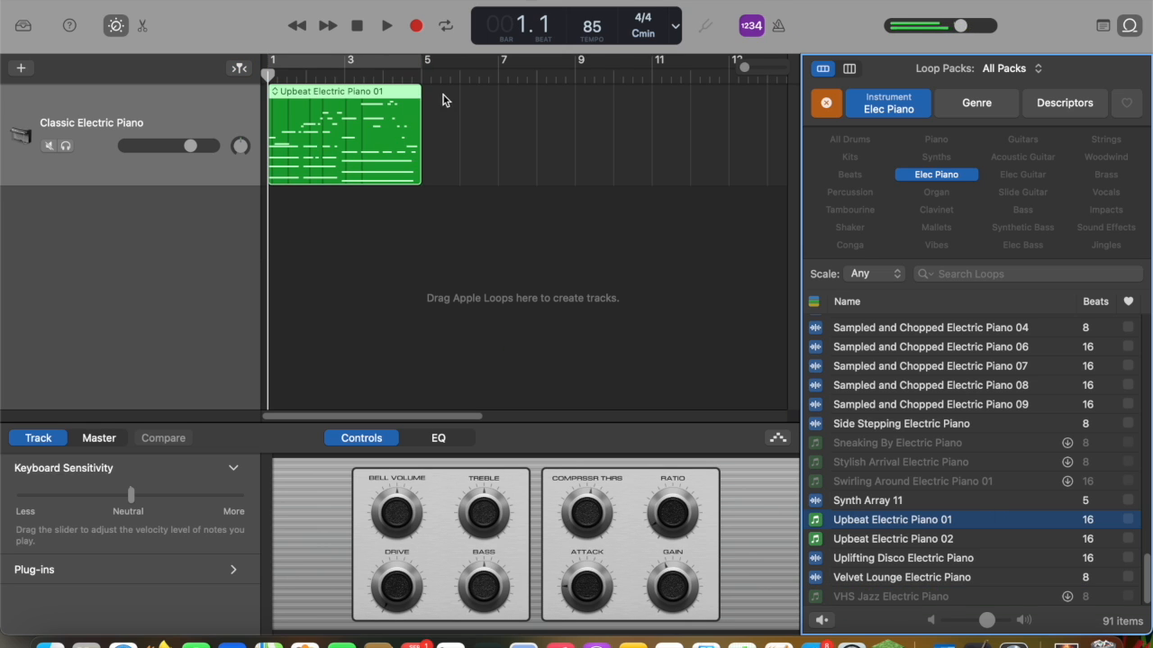
drag(424, 101, 727, 160)
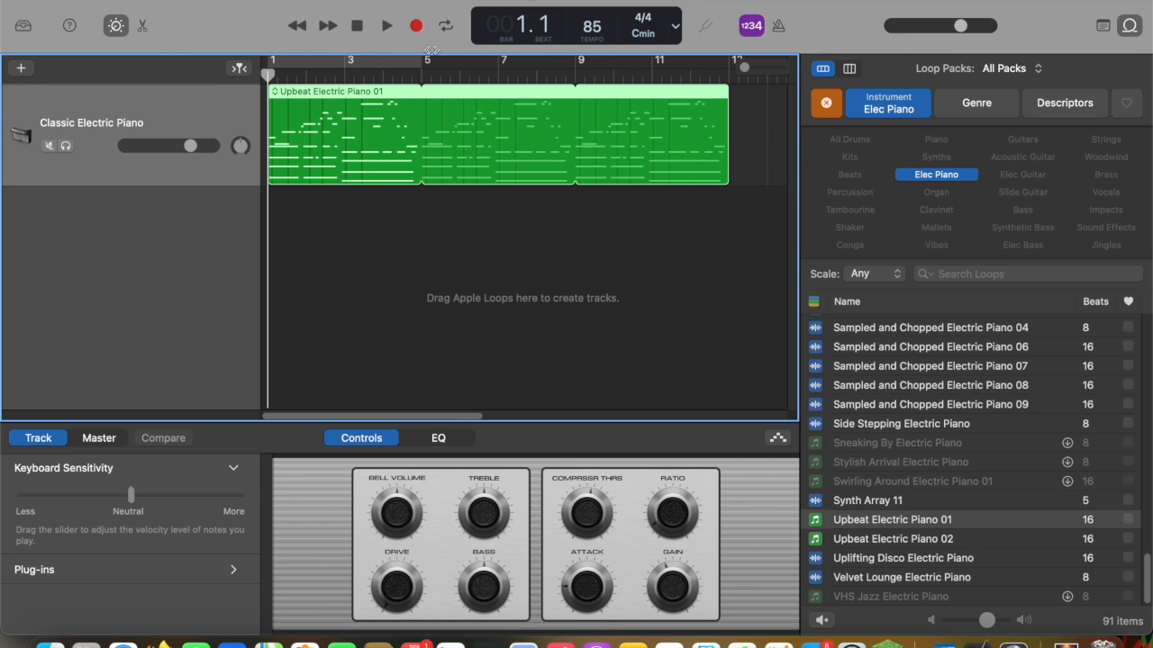
Step: Play the start of the looped electric piano region, stop, and return the playhead to bar 1
click(388, 32)
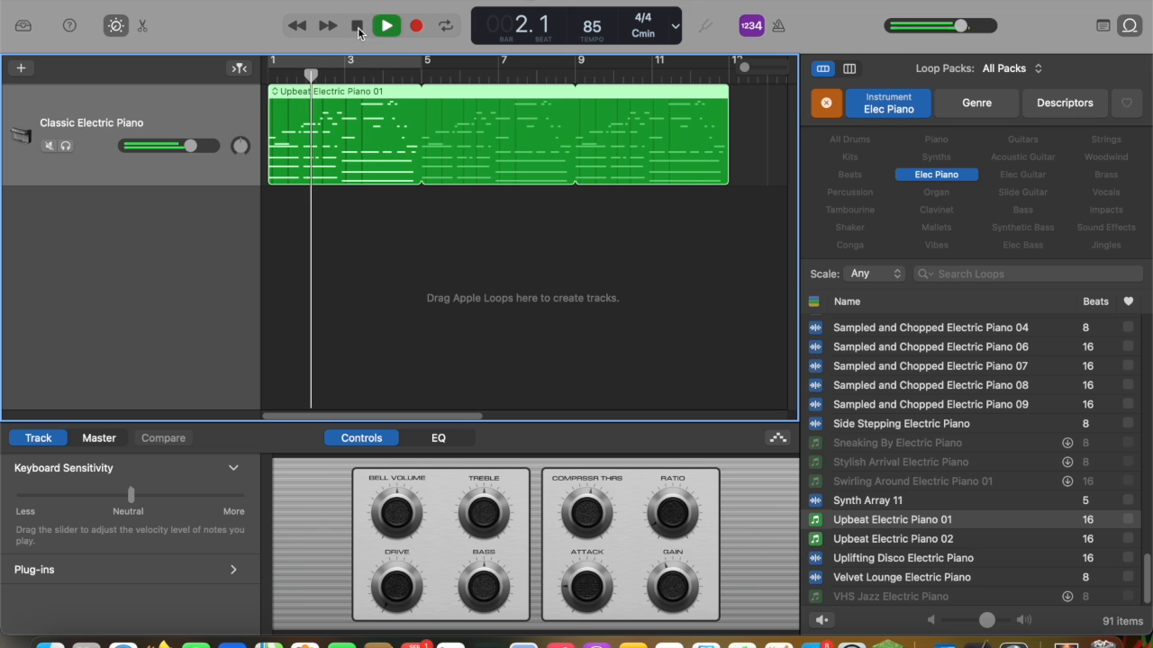
key(space)
drag(311, 74, 261, 81)
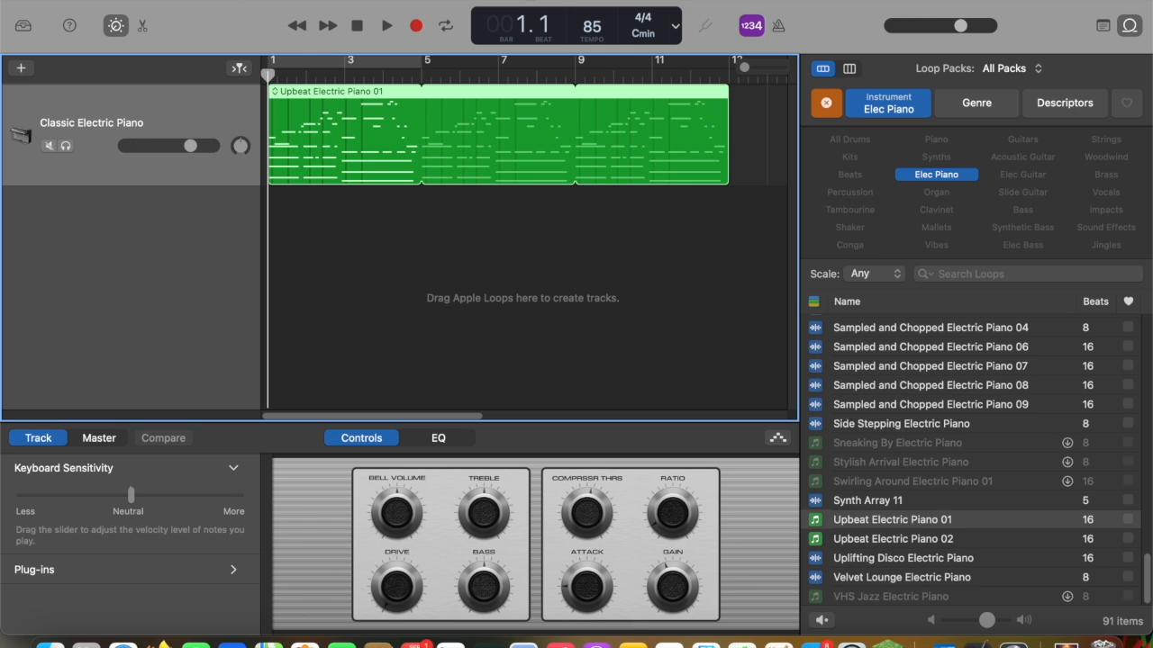
Step: Show automation for the project and activate the Volume curve on the Classic Electric Piano track
click(301, 0)
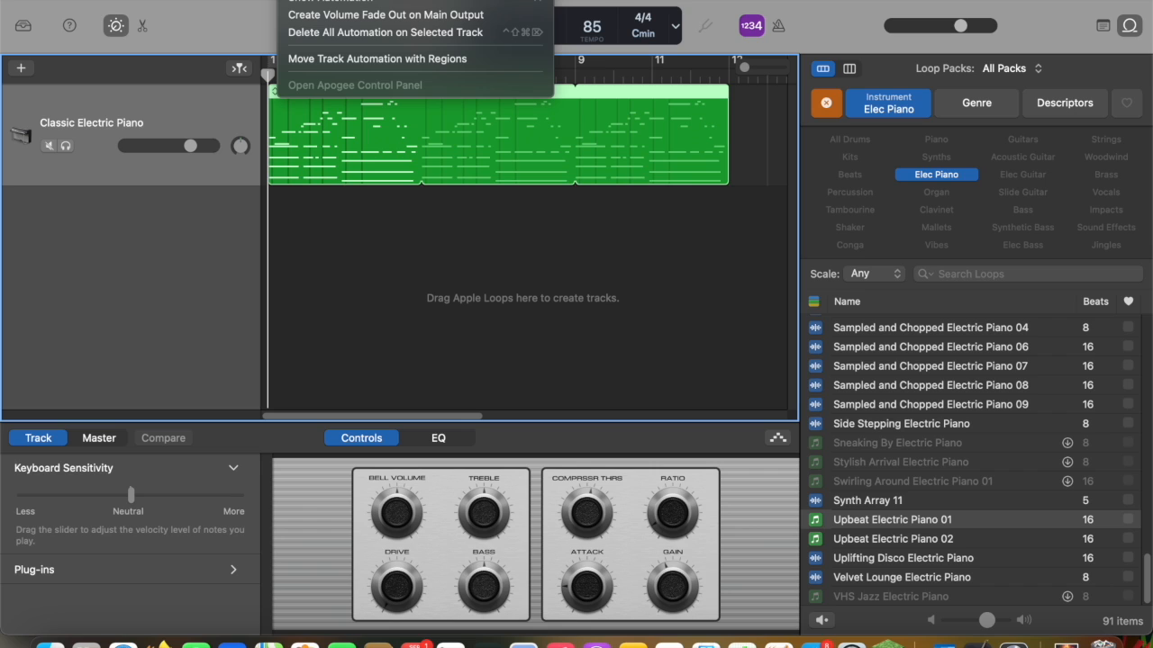
click(309, 1)
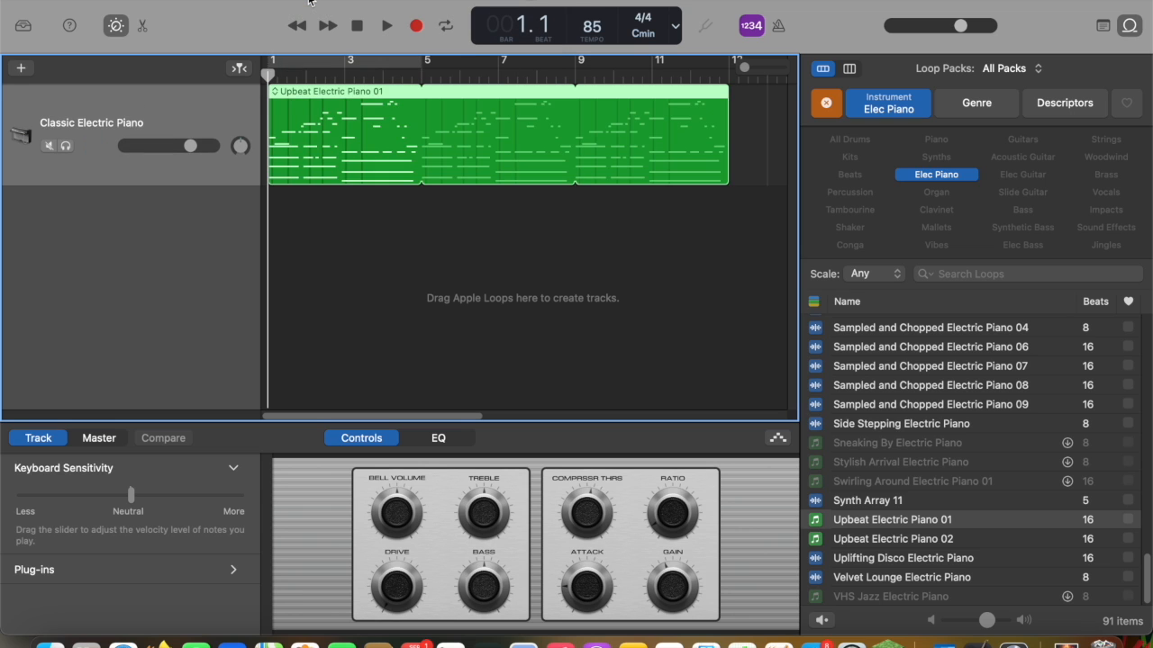
key(a)
click(401, 246)
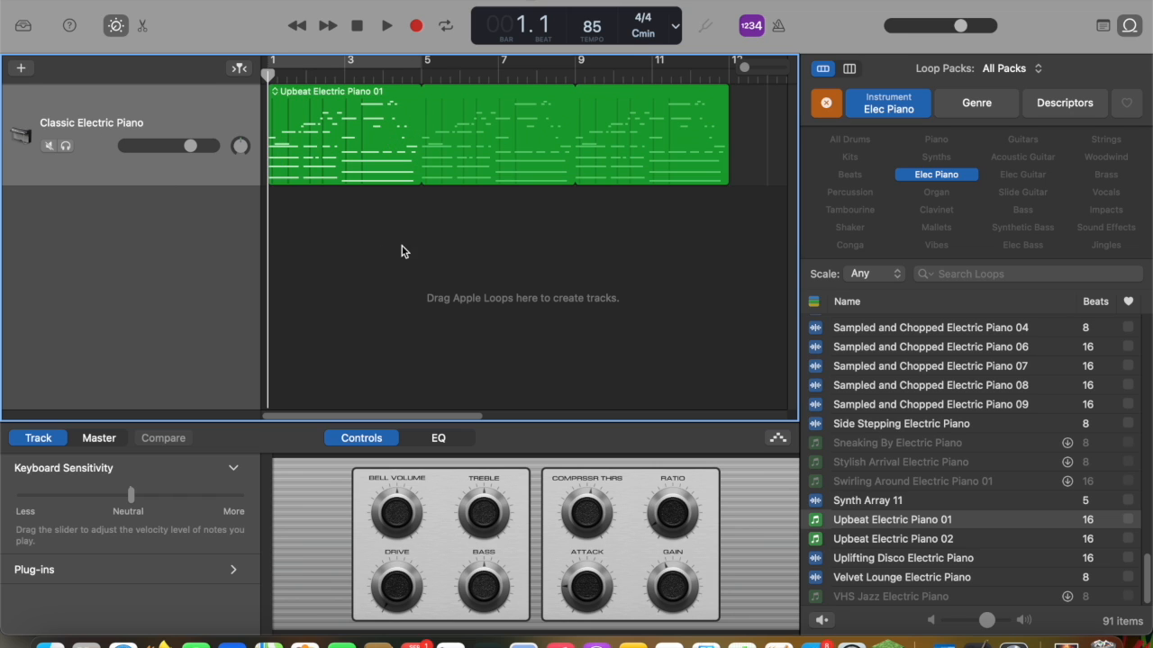
click(338, 133)
click(285, 0)
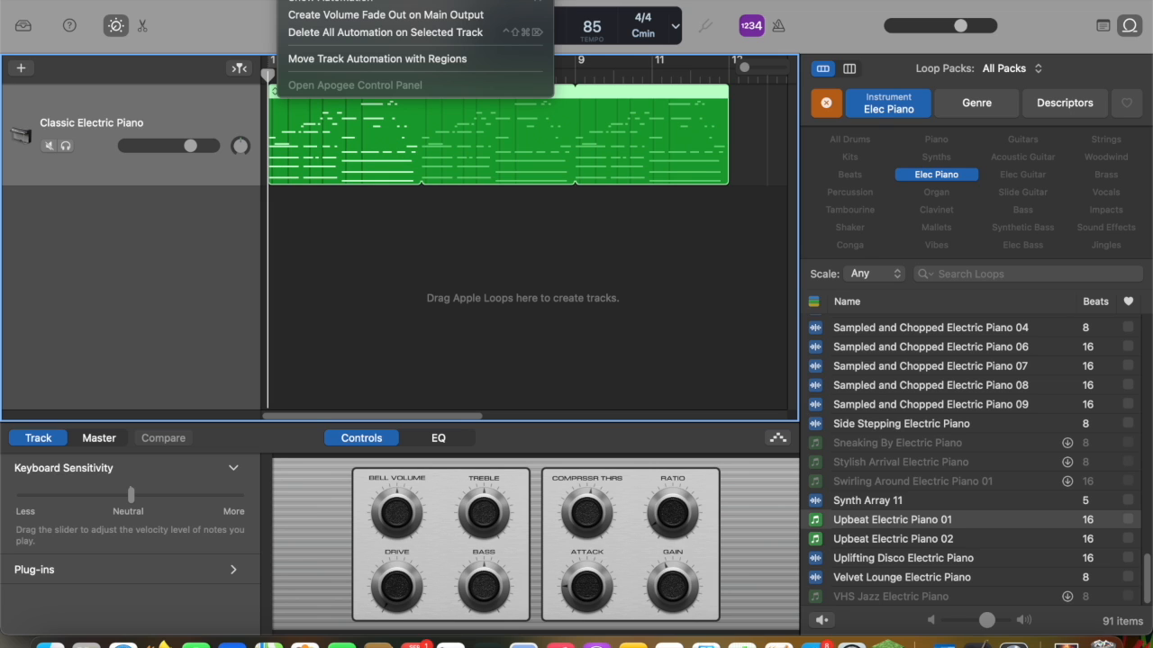
click(311, 3)
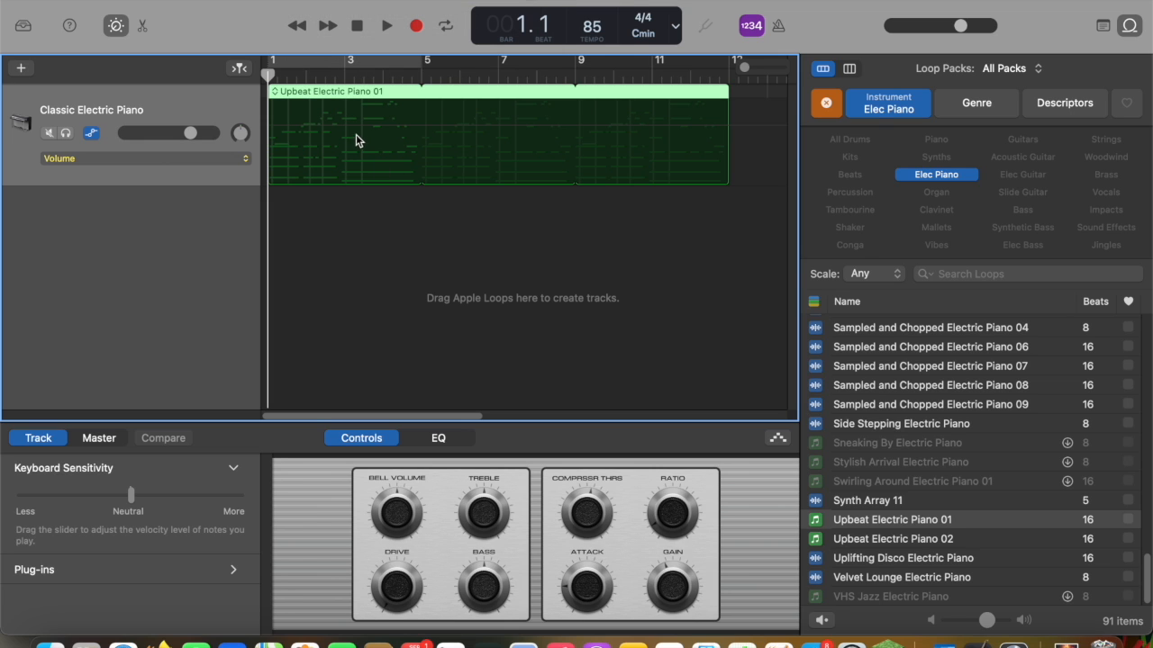
click(356, 129)
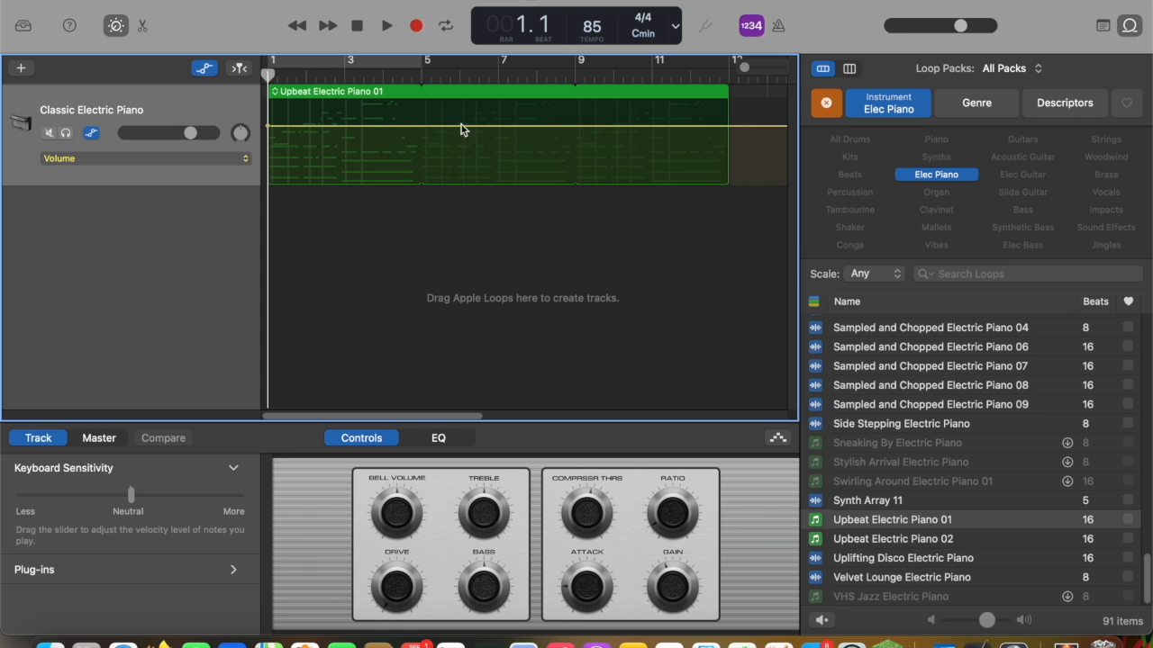
Step: Shape the Volume curve into a fade-in rising from silence at bar 1 to the original level at about bar 4
click(338, 127)
click(271, 127)
drag(272, 127, 282, 159)
mouse_move(340, 133)
mouse_down()
mouse_move(357, 128)
mouse_move(325, 137)
mouse_up()
click(378, 127)
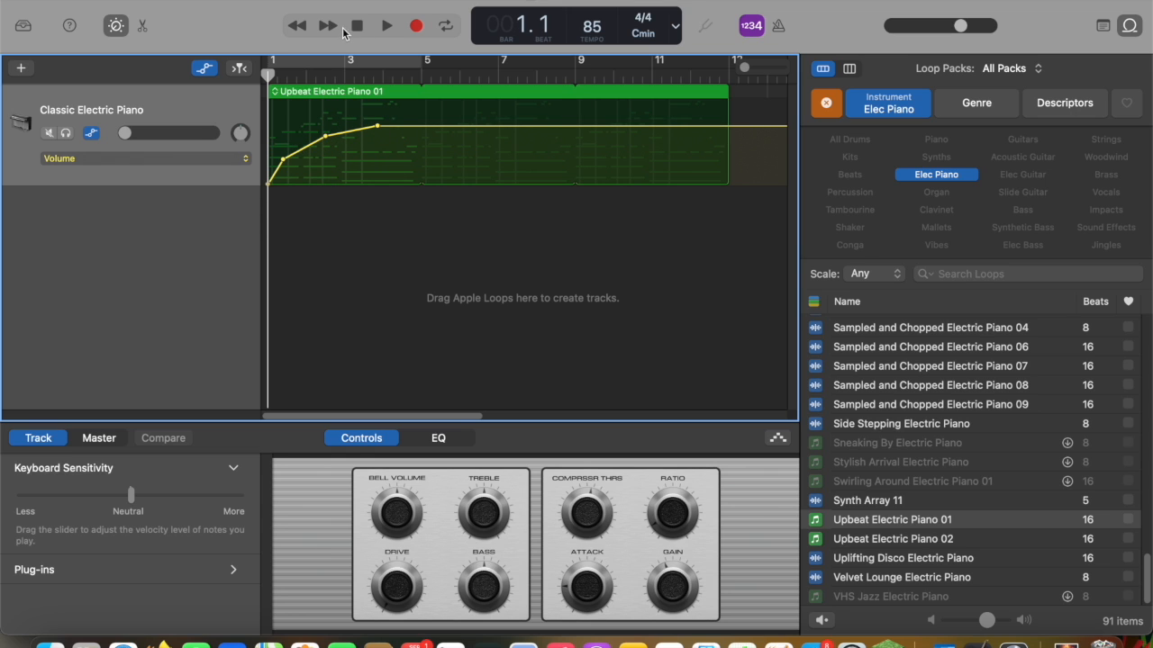
Step: Play the track and add a volume fade-out from about bar 6 down to silence at about bar 9
key(super+f)
click(387, 27)
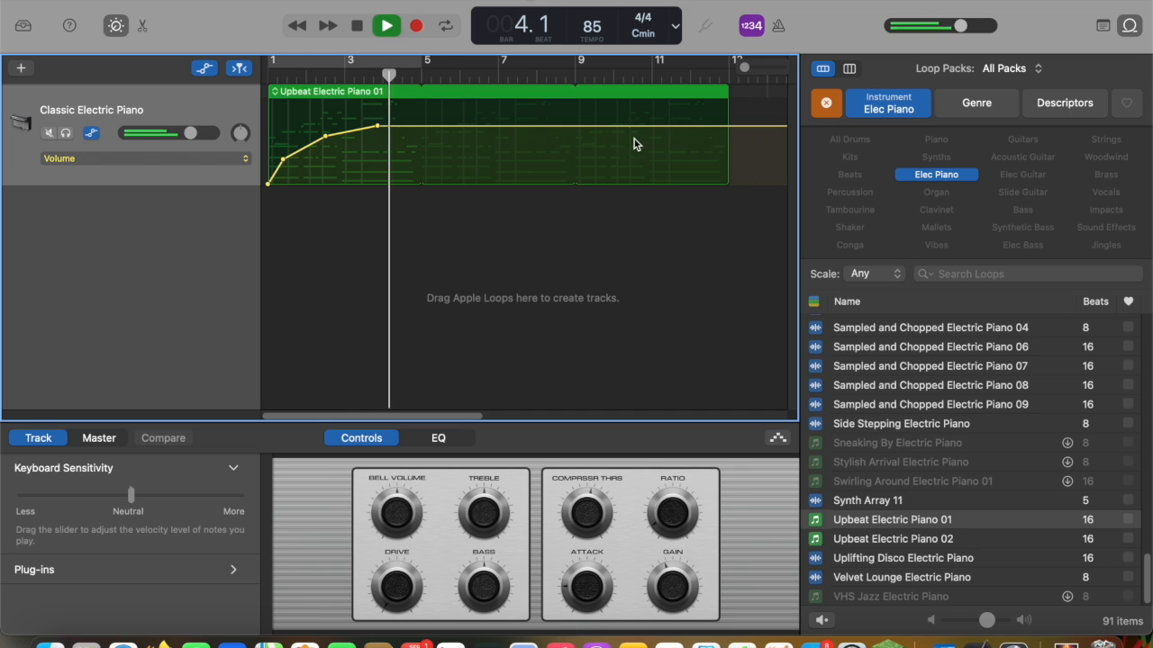
click(470, 126)
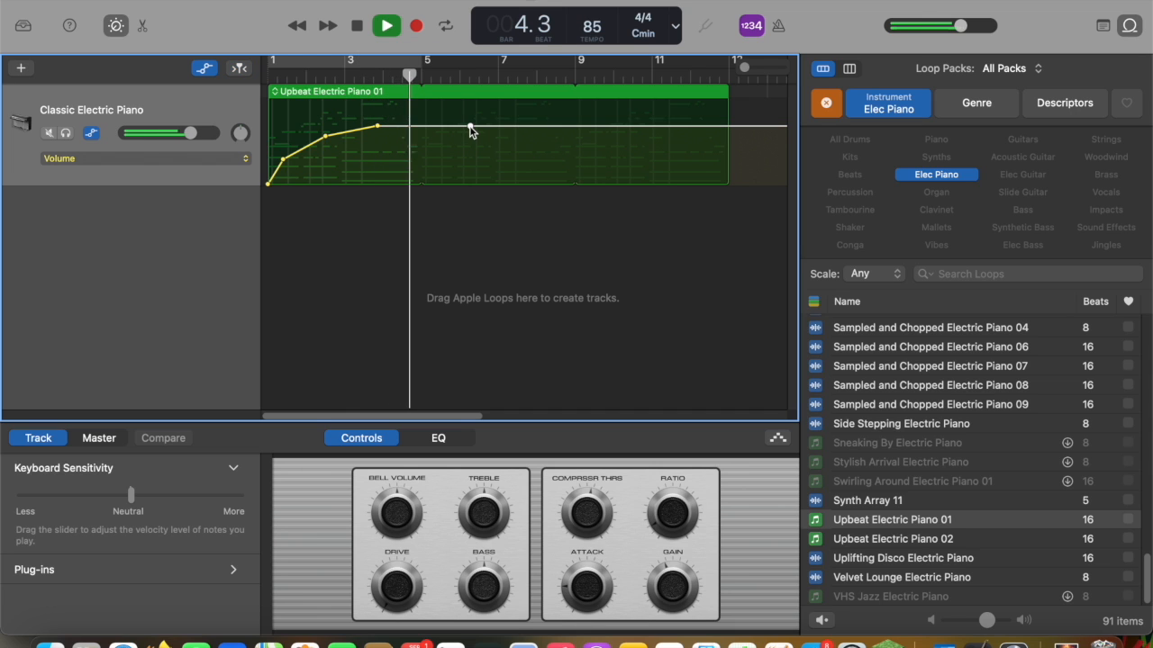
click(582, 126)
drag(582, 127, 582, 185)
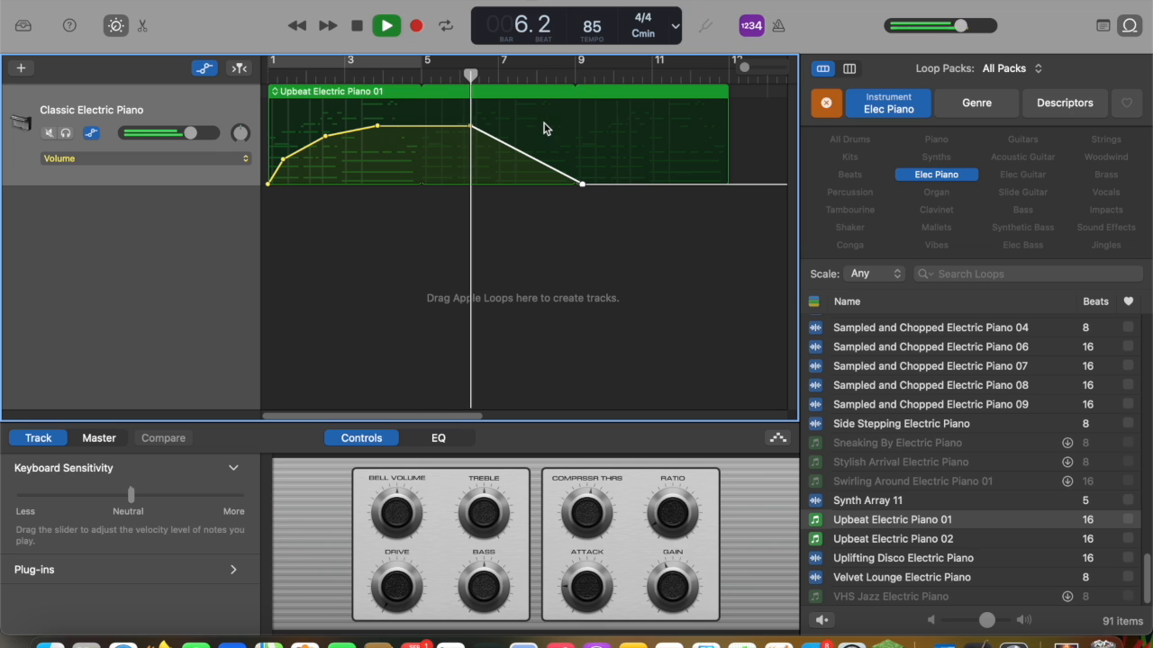
click(357, 27)
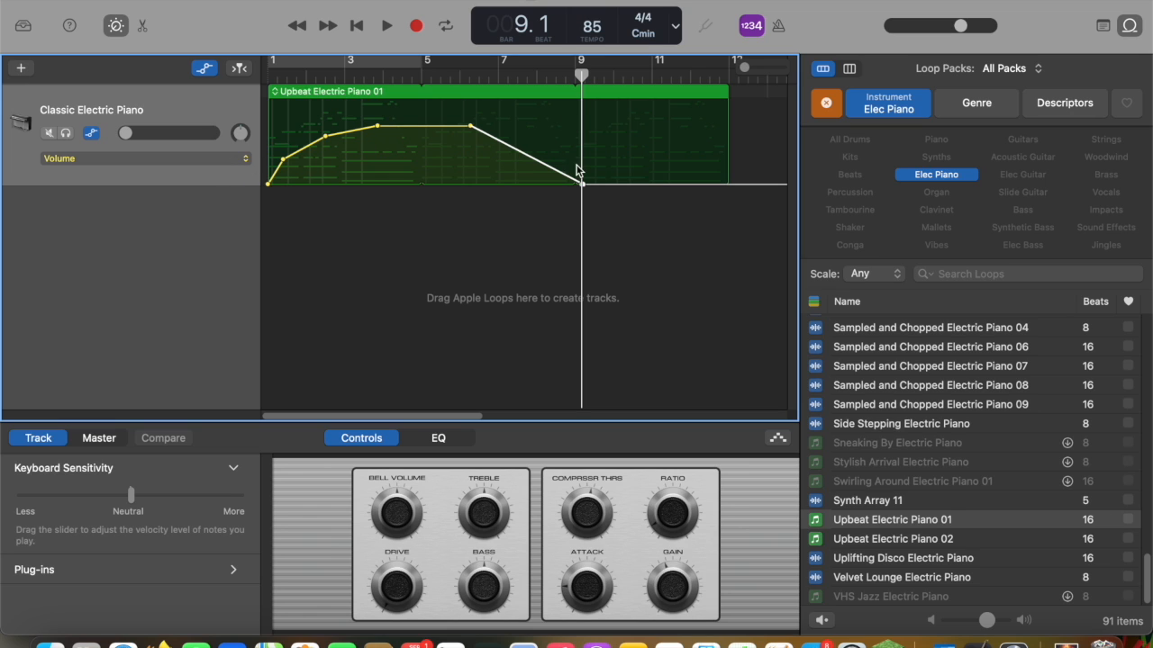
Step: Switch the track's automation parameter from Volume to Reverb and activate its curve
click(246, 162)
click(317, 193)
click(245, 161)
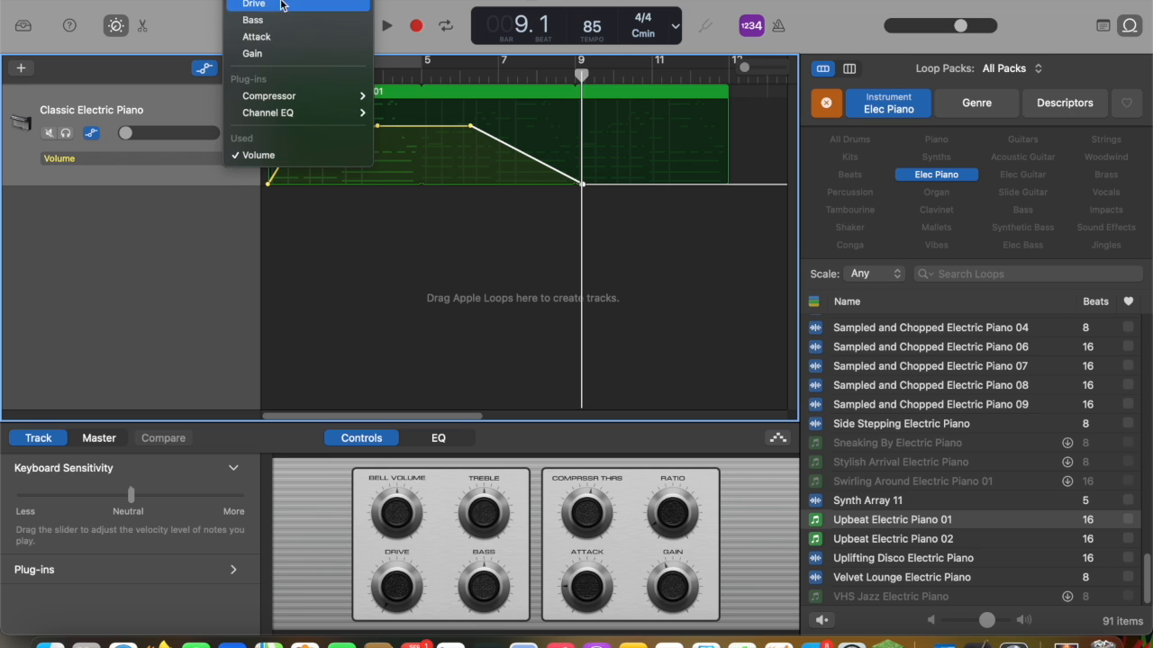
mouse_move(281, 1)
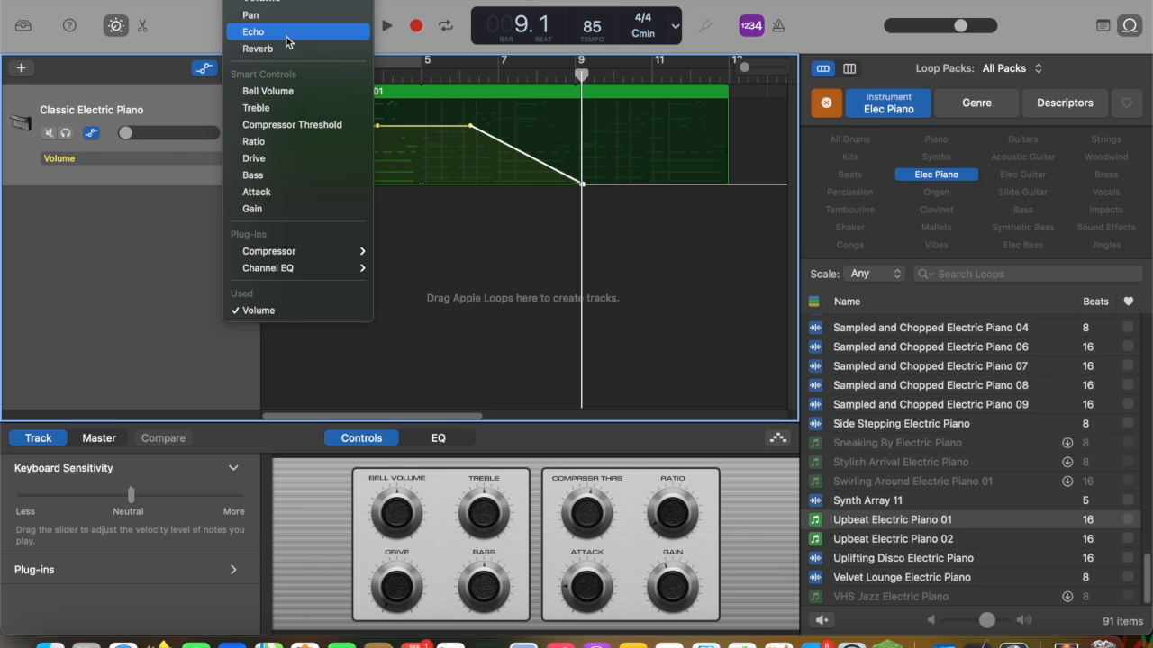
click(287, 48)
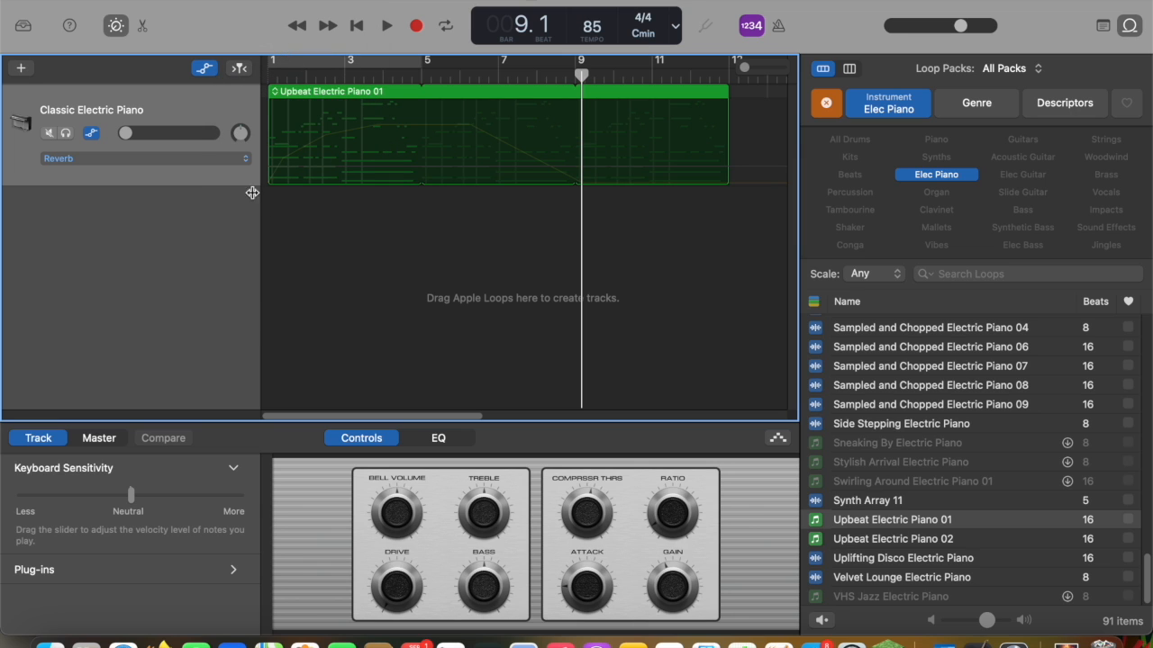
click(319, 159)
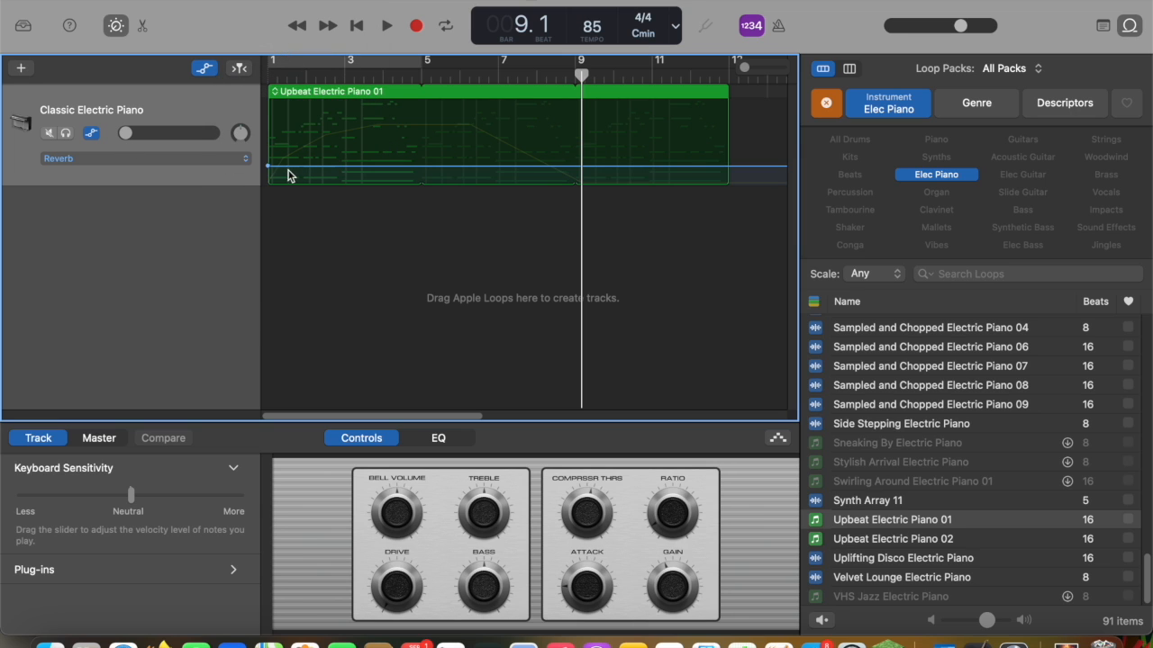
Step: Shape the Reverb curve to rise from bar 1, hold from late bar 2 to mid bar 4, and fall until about bar 6
drag(267, 168, 399, 130)
click(317, 172)
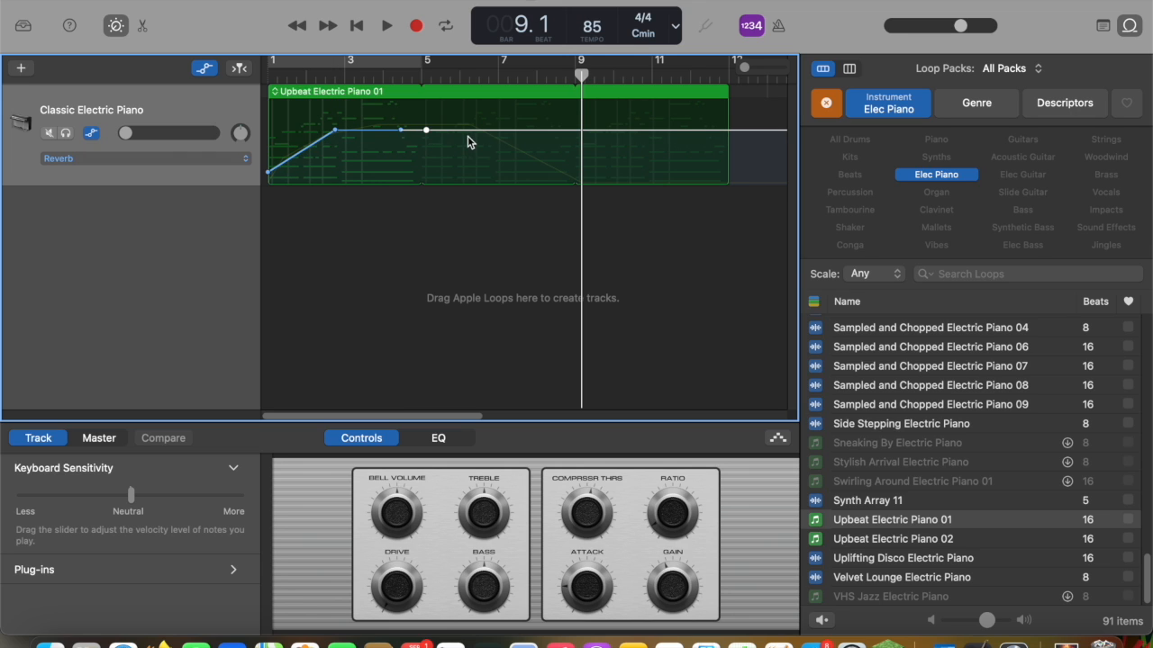
drag(475, 136, 474, 166)
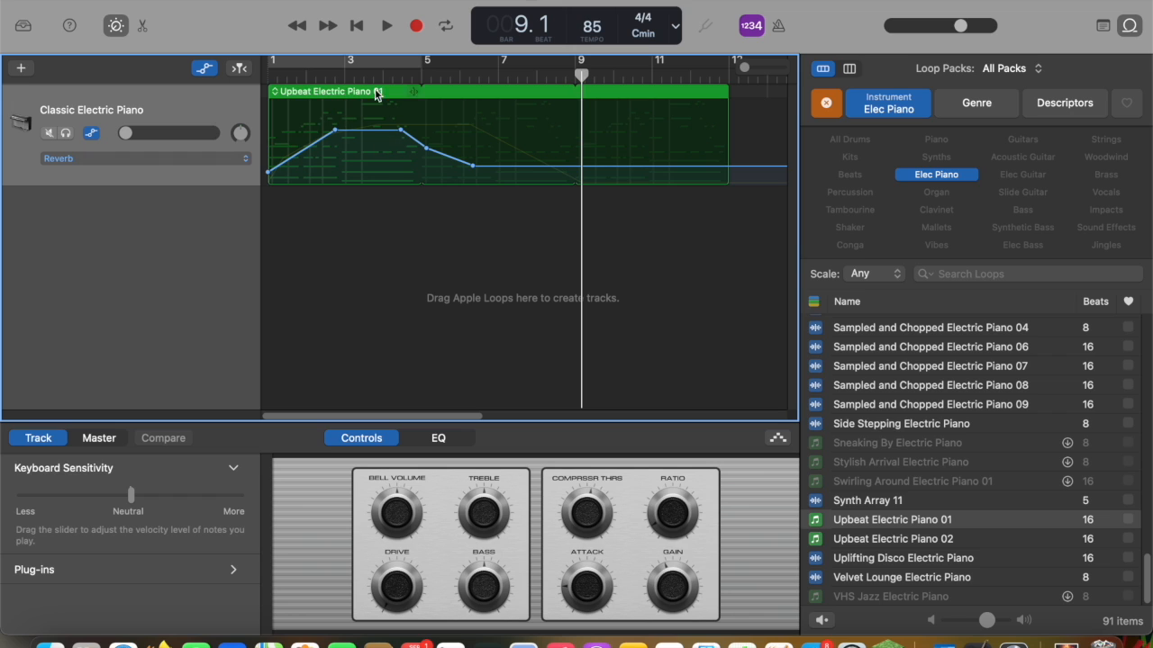
Step: Play the track from the beginning to hear the reverb automation, stopping in bar 5
click(357, 25)
click(385, 27)
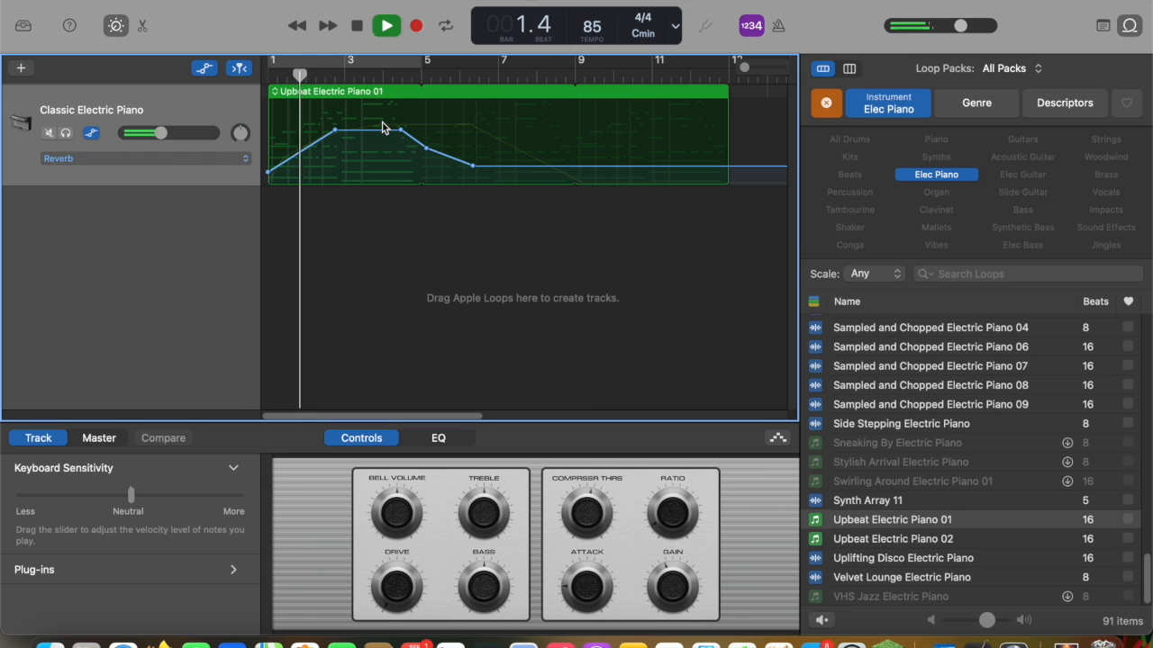
click(359, 25)
Step: Switch the track's automation parameter to Drive and activate its curve
click(239, 158)
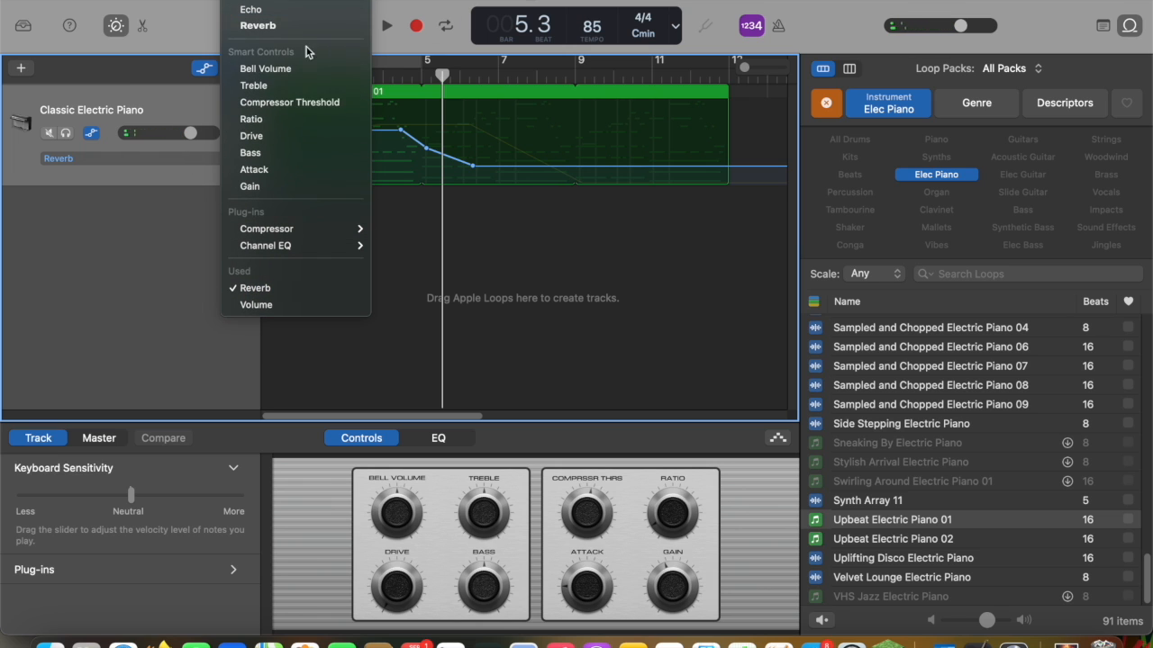
click(286, 140)
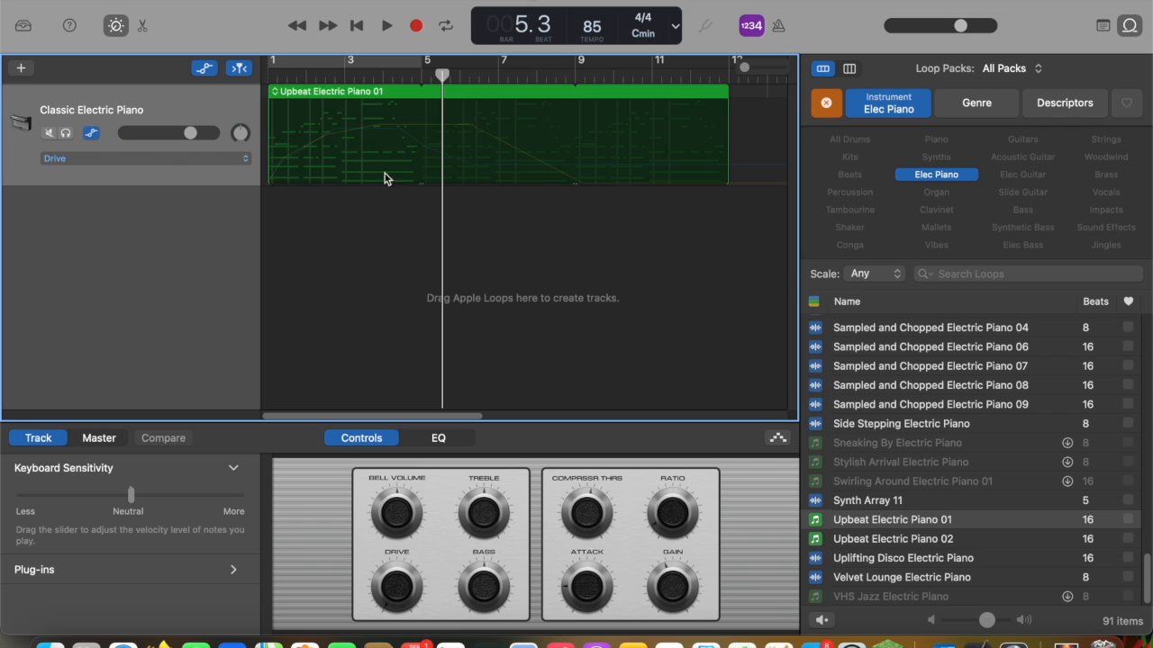
click(152, 158)
click(158, 162)
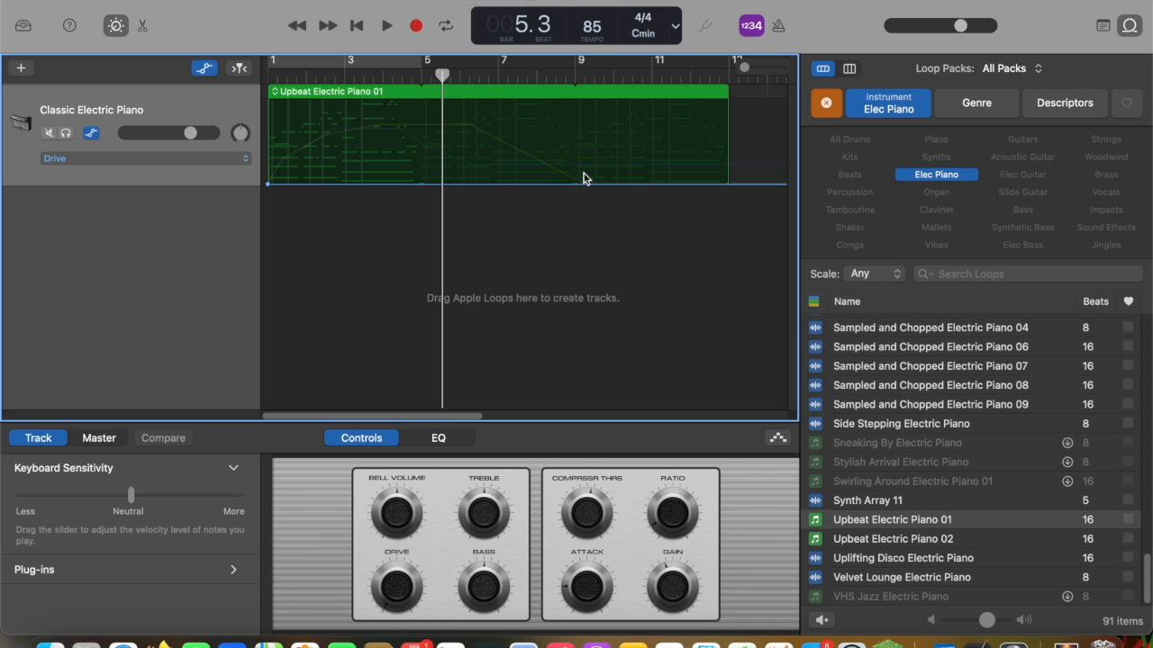
Step: Shape the Drive curve to stay at minimum until about bar 6 and ramp up to a high level at about bar 9
click(585, 185)
click(495, 185)
drag(586, 185, 586, 113)
drag(497, 185, 472, 184)
drag(439, 75, 430, 75)
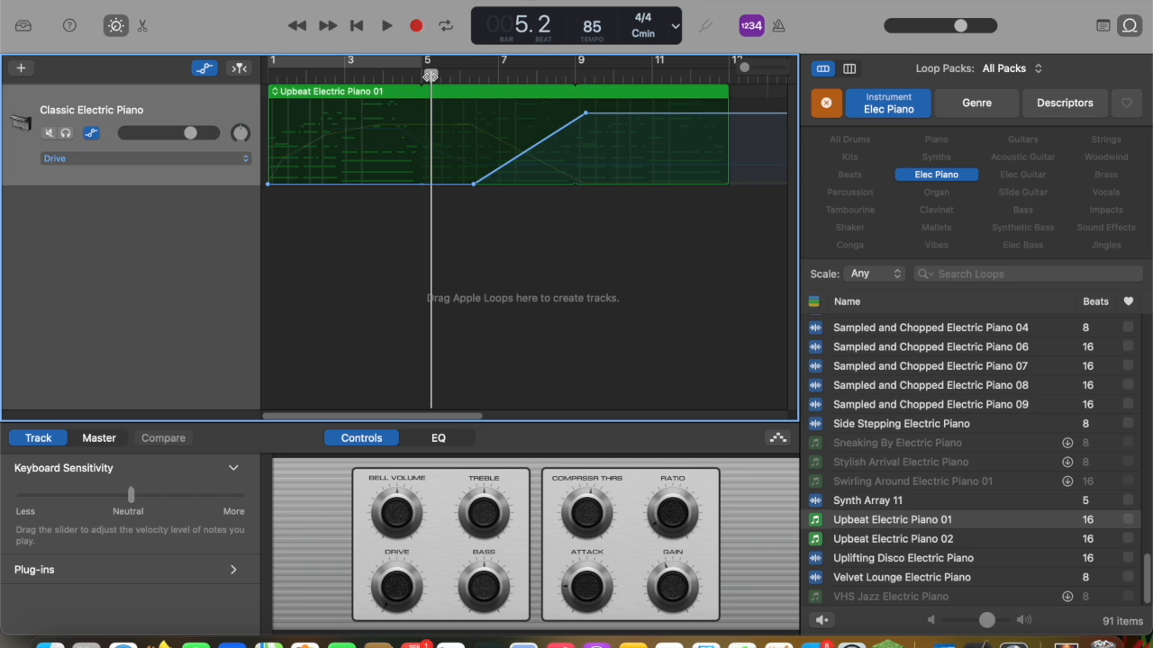
Step: Switch back to Volume automation, raise the last point near bar 9 to the plateau level, and return the playhead to bar 1
click(237, 159)
mouse_move(295, 1)
click(253, 1)
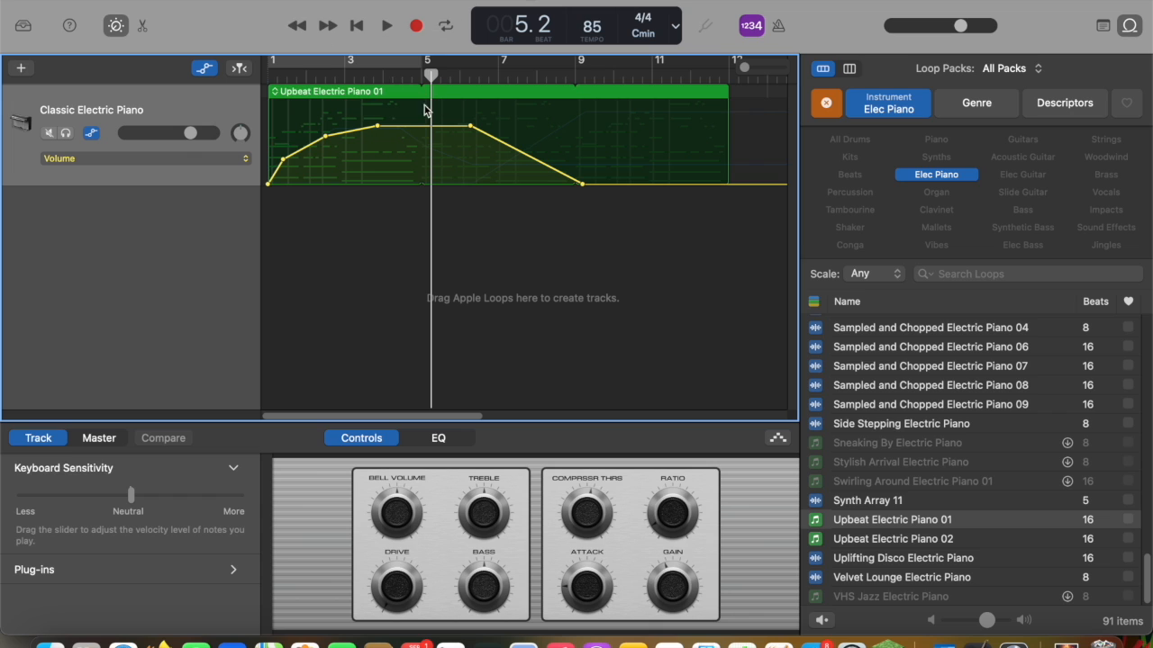
drag(582, 185, 581, 126)
drag(432, 75, 248, 84)
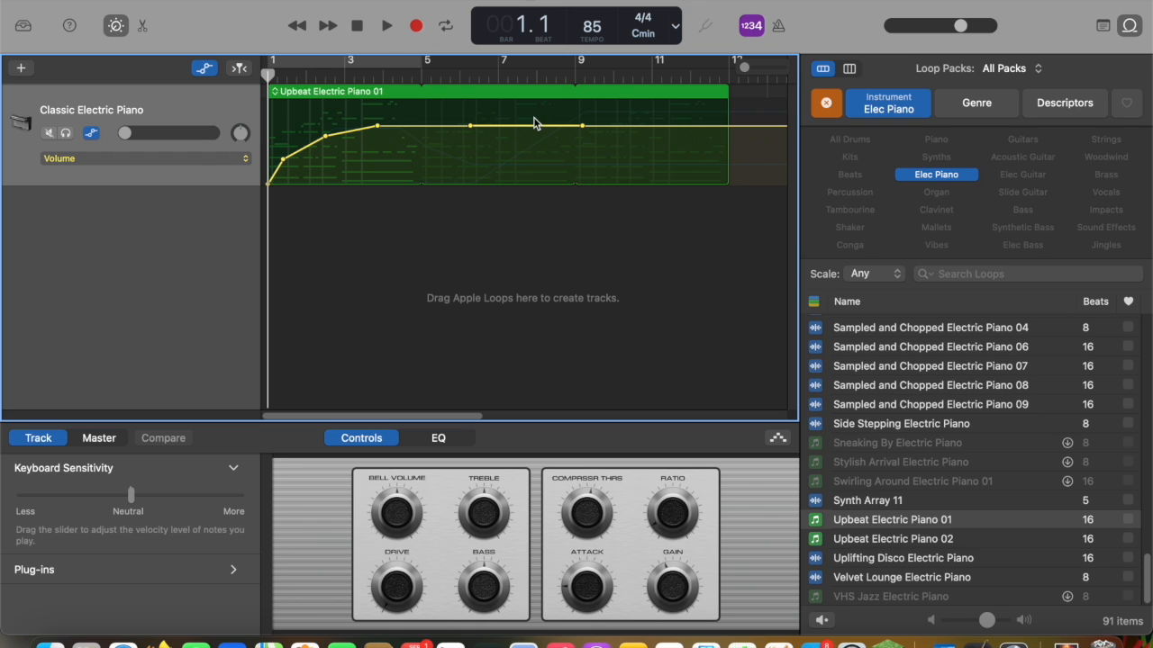
click(245, 162)
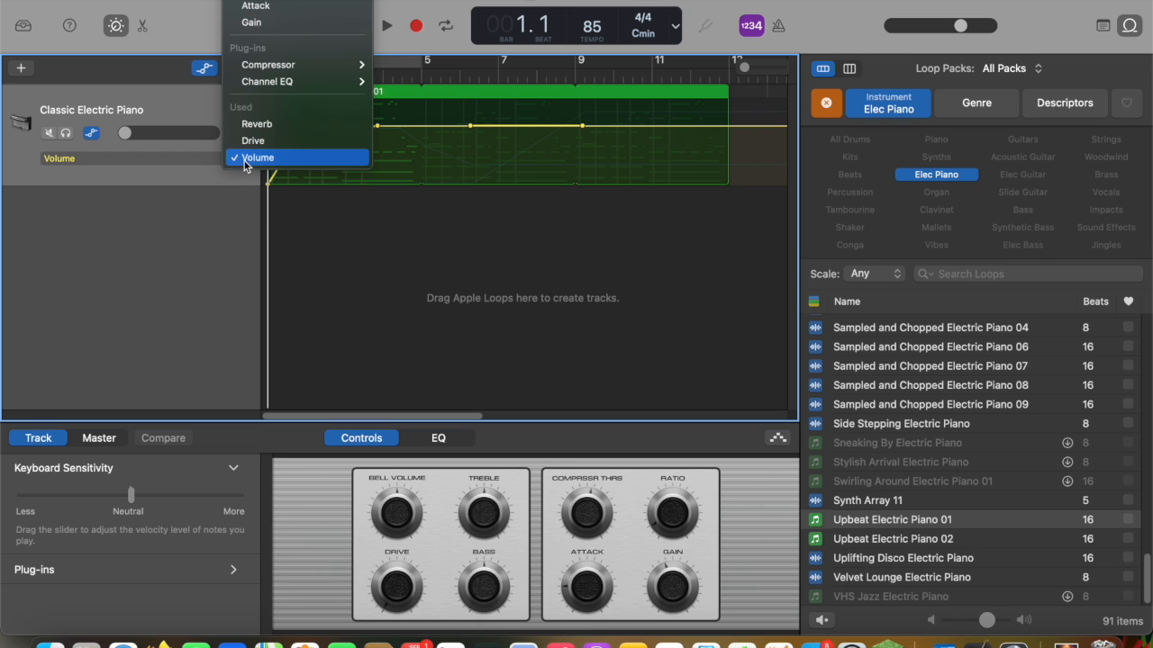
click(224, 236)
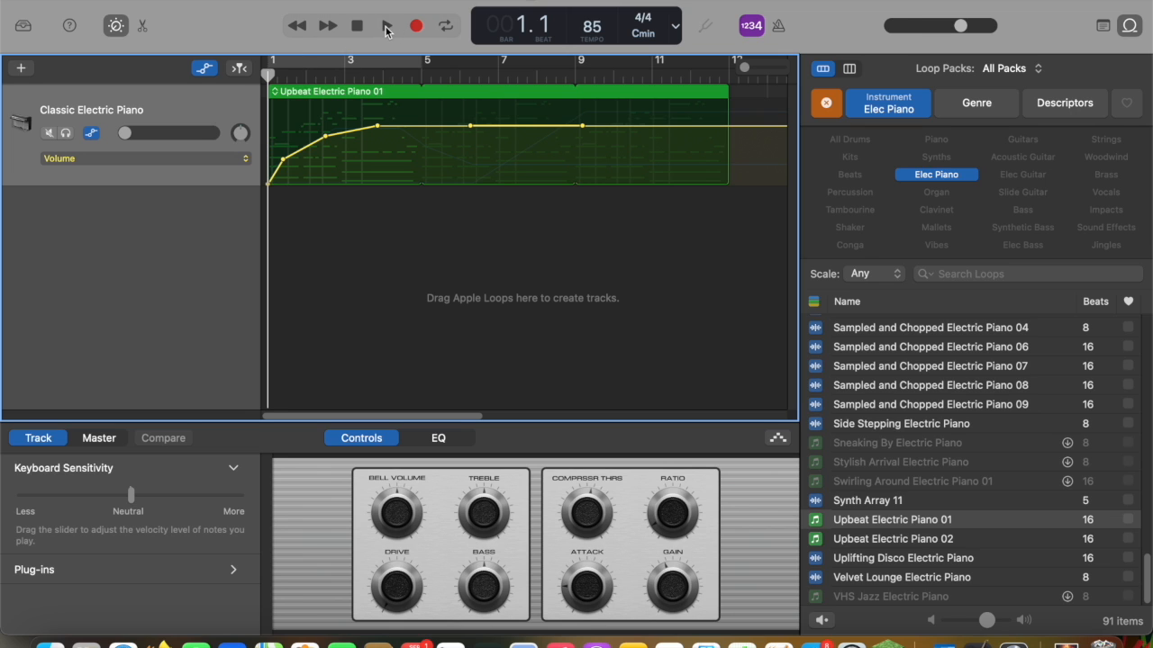
Step: Play the track from bar 1 with the Drive curve shown, lowering the master volume slightly before stopping in bar 13
click(386, 29)
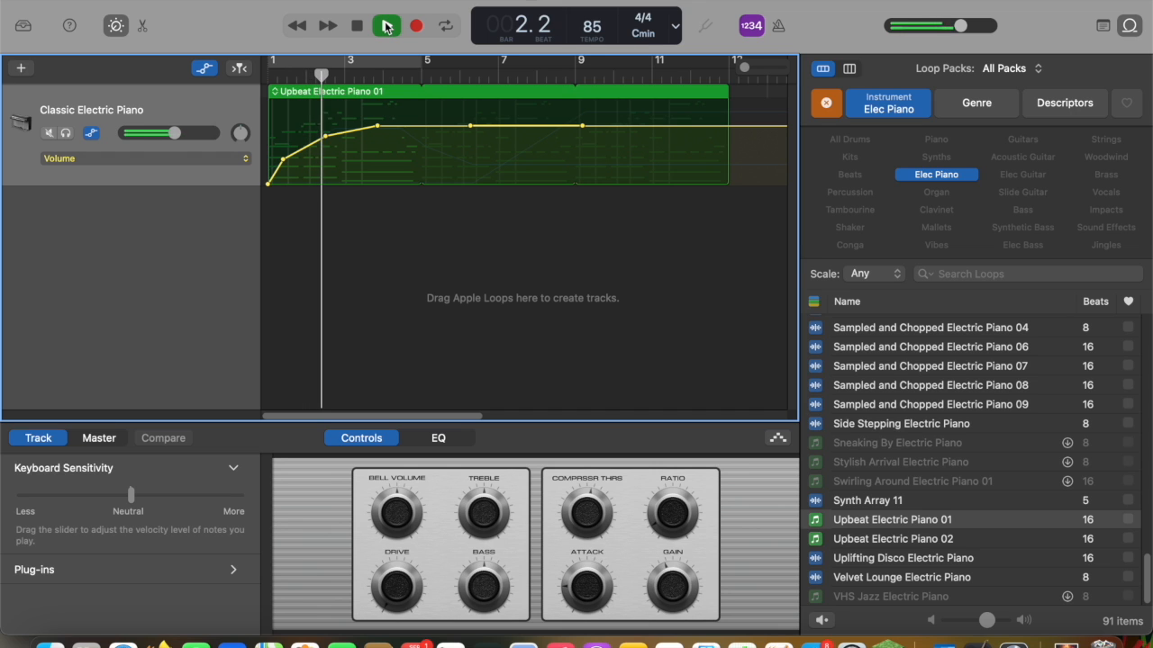
click(225, 158)
click(246, 137)
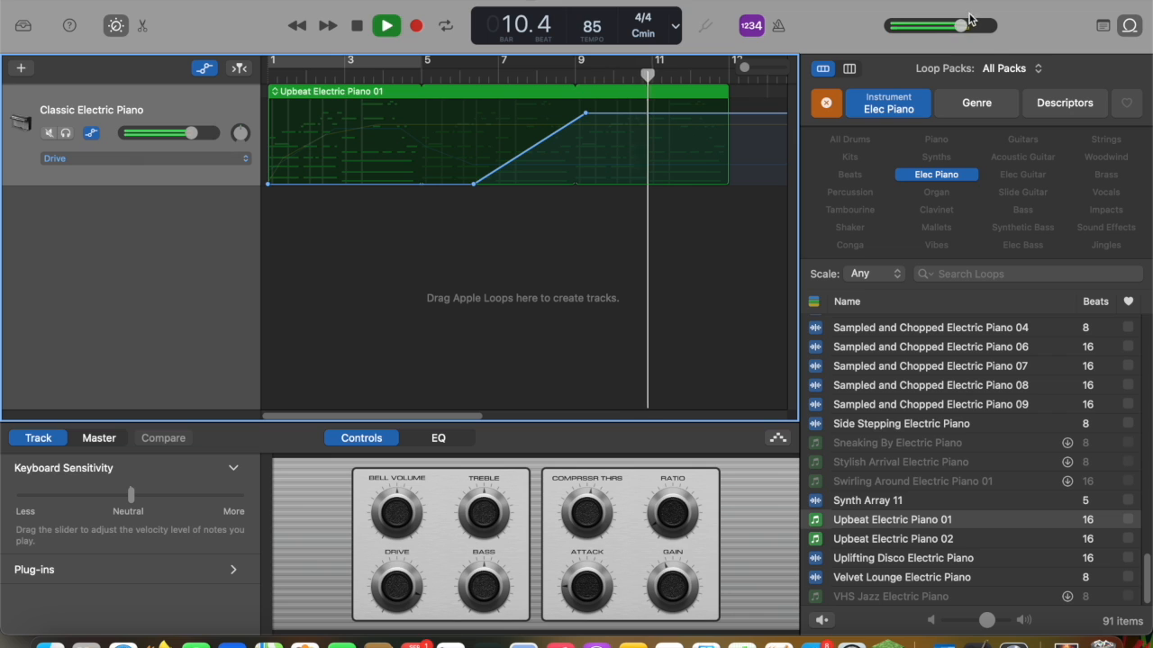
drag(960, 26, 950, 28)
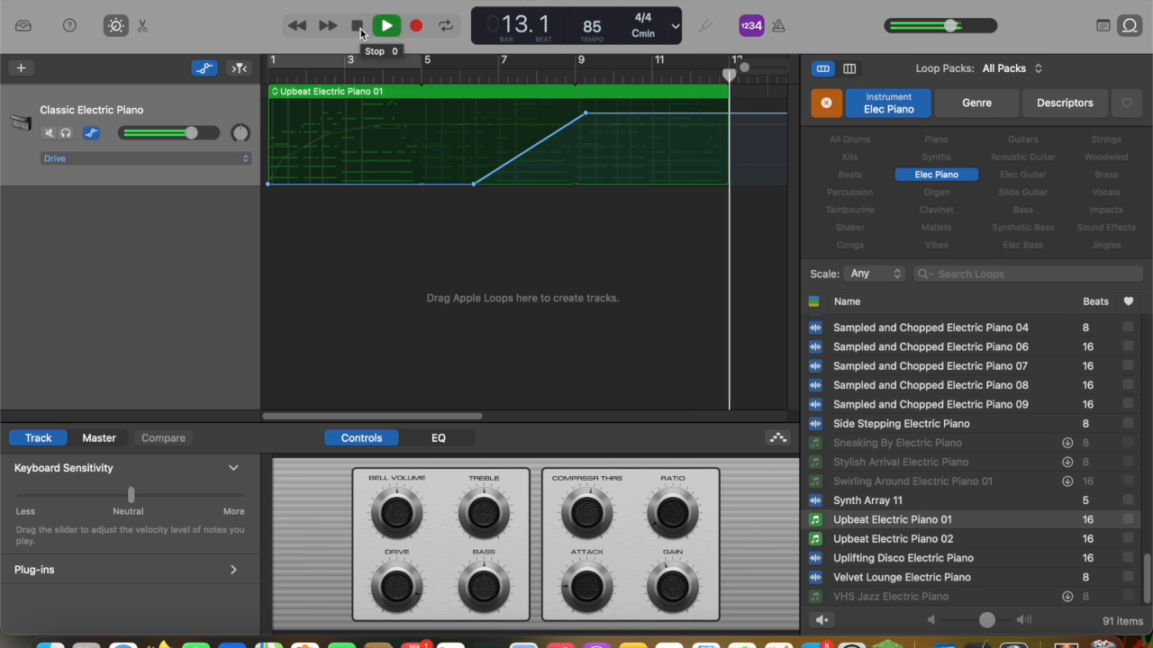
click(355, 29)
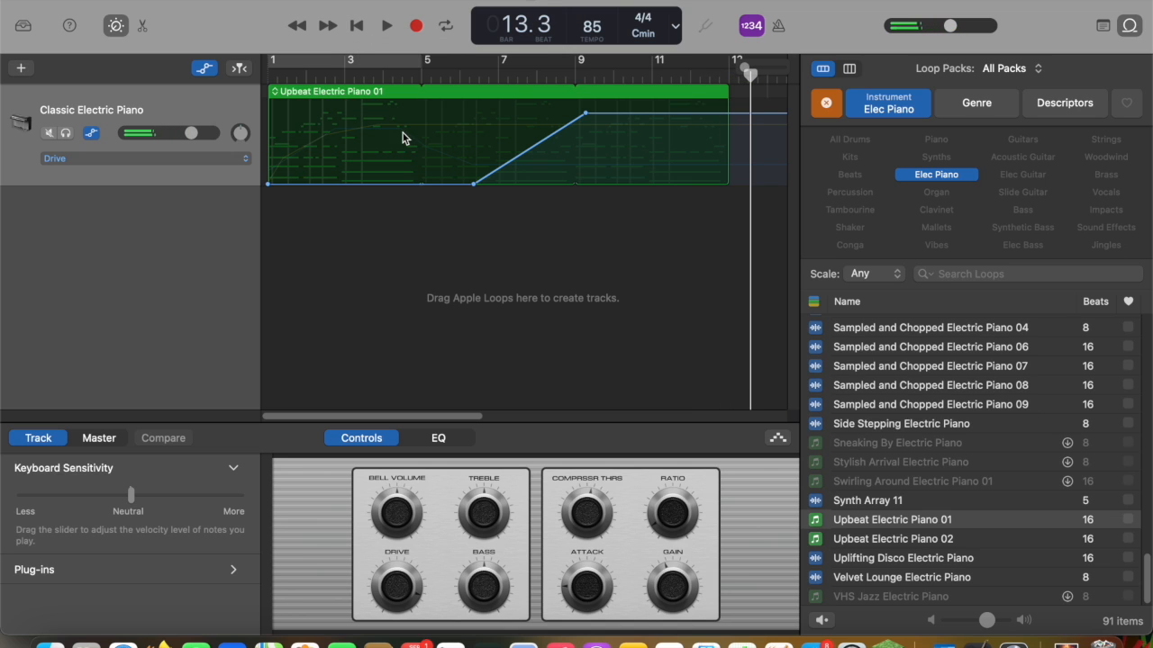
Step: Switch the electric piano track's displayed automation parameter back to Volume
click(236, 158)
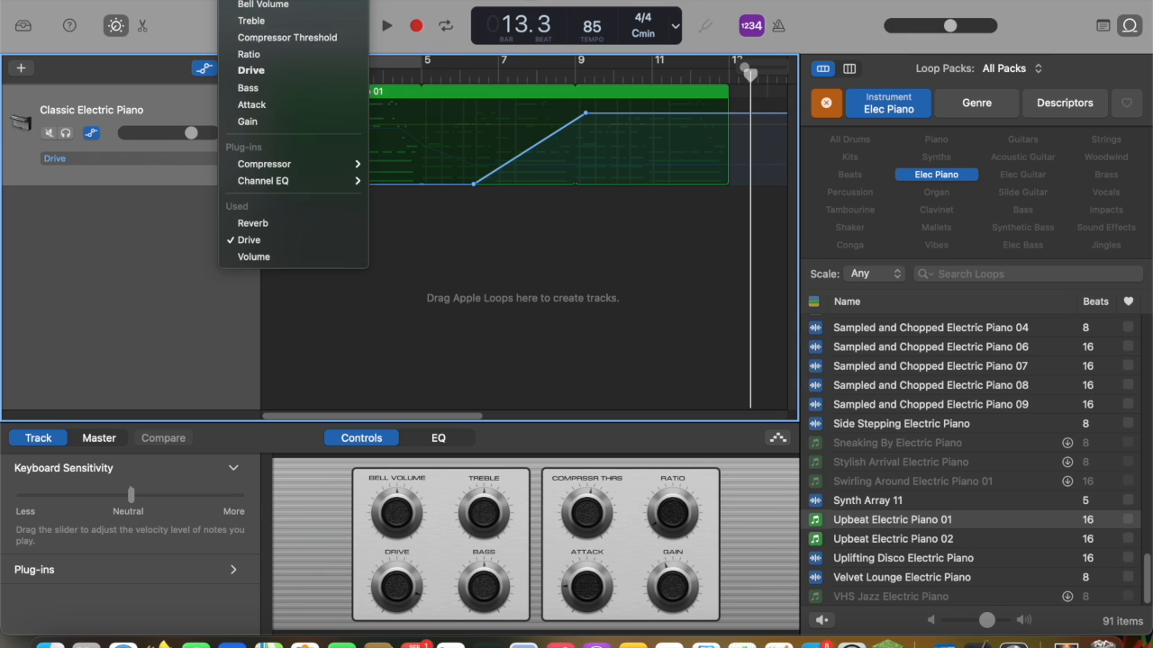
scroll(292, 181, up, 4)
click(272, 3)
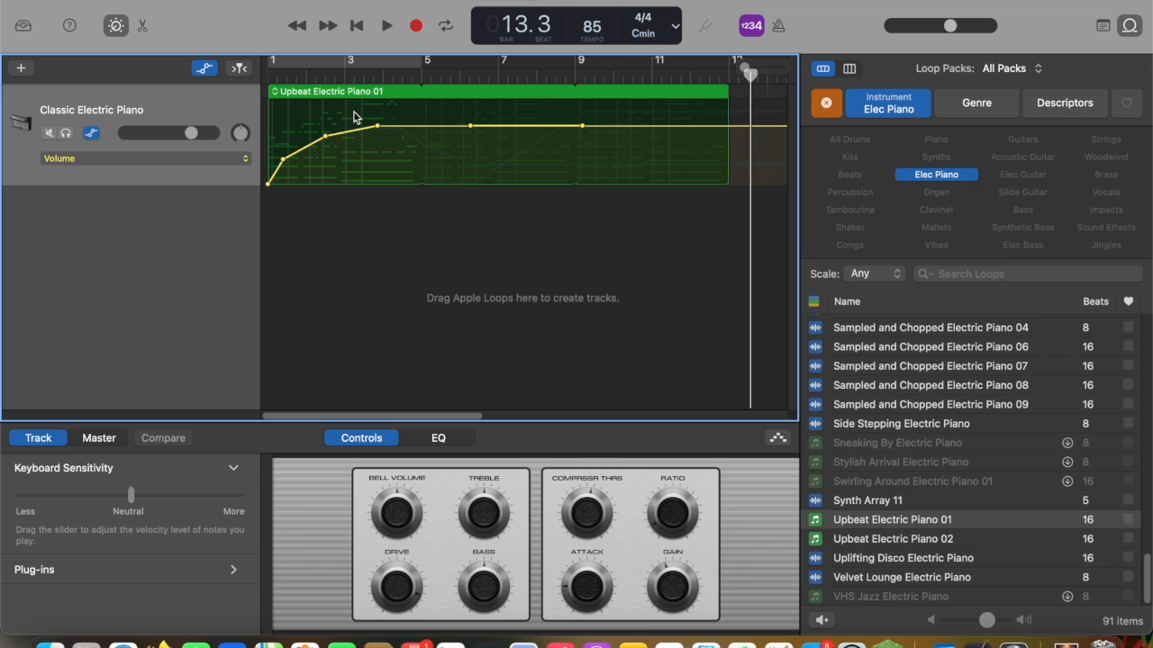
click(242, 163)
click(141, 255)
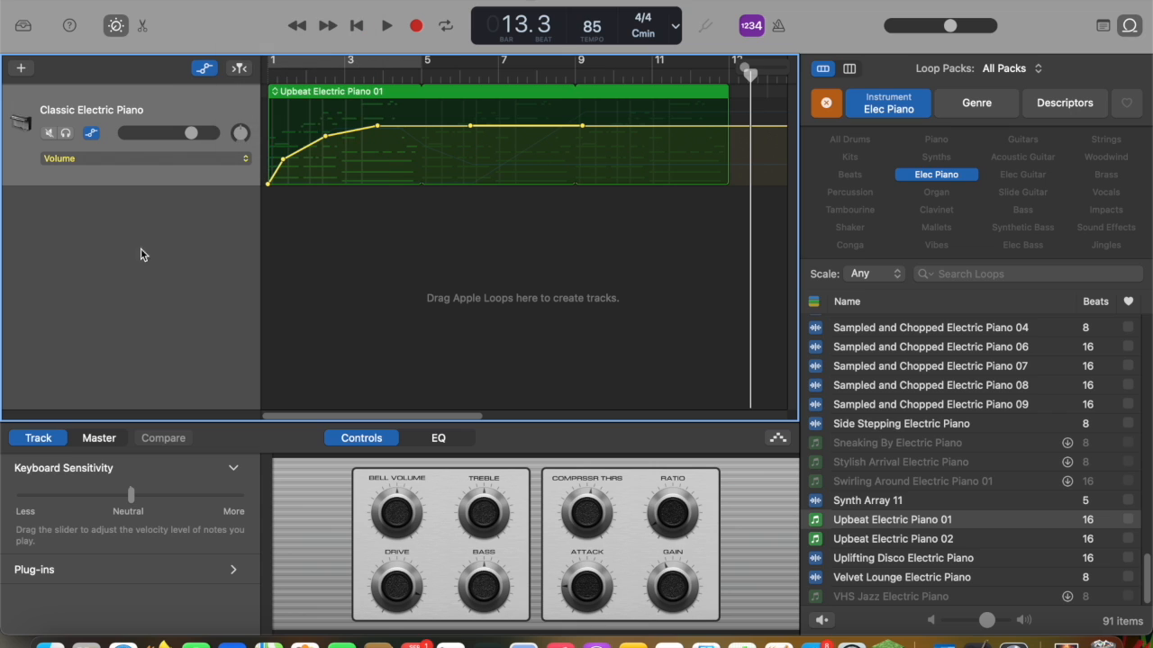